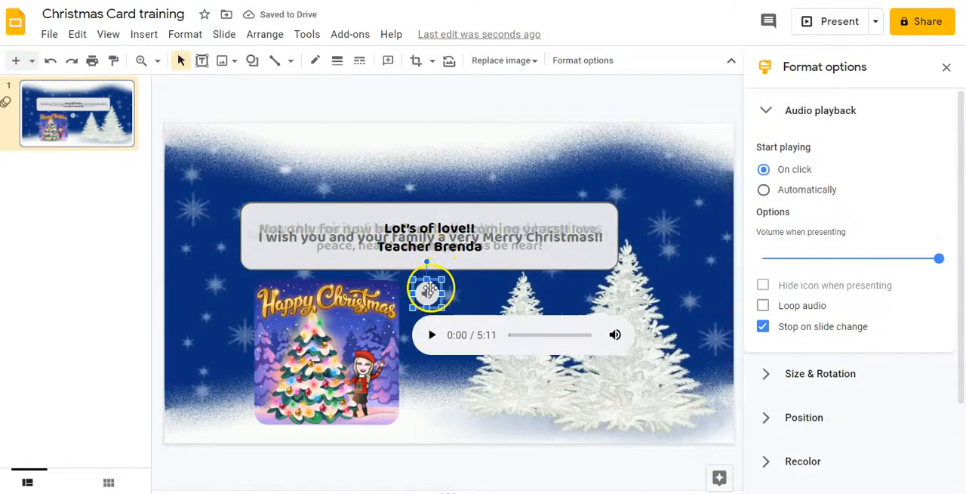
Move the audio icon to the snowy upper-left corner of the slide.
left_click_drag(429, 289, 428, 281)
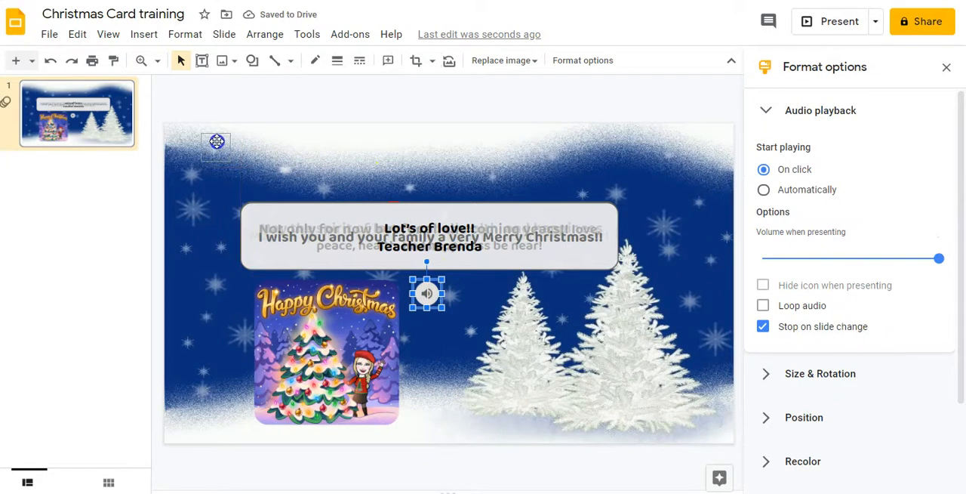
left_click_drag(217, 141, 217, 143)
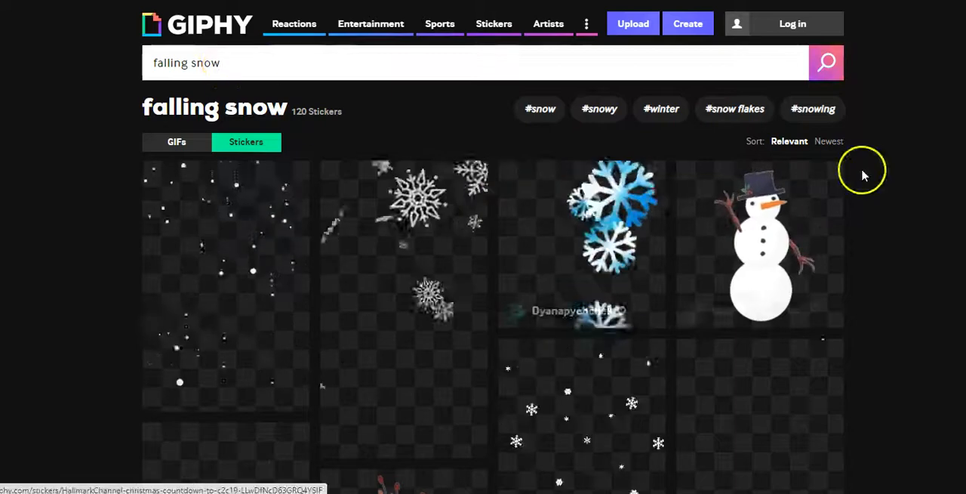
Browse GIPHY's falling snow stickers and copy the link of the tall sticker with small white snowflakes.
scroll(483, 264, "down", 5)
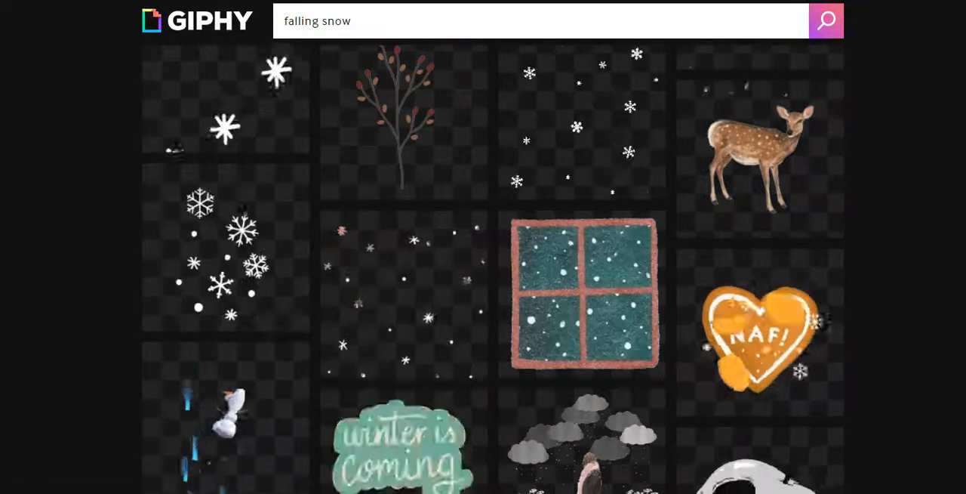
scroll(492, 265, "up", 1)
scroll(667, 156, "up", 2)
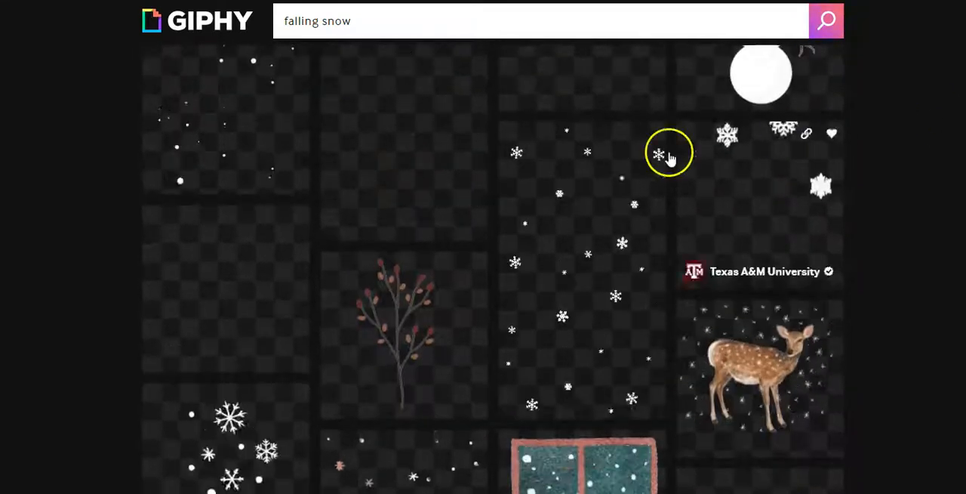
left_click(628, 137)
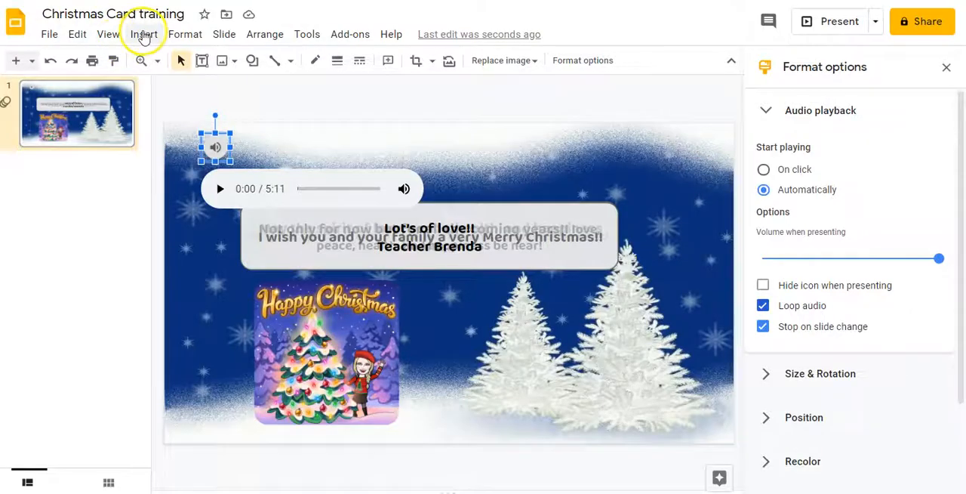
Insert the falling snow sticker into the Christmas card slide by its copied URL.
left_click(144, 35)
mouse_move(170, 60)
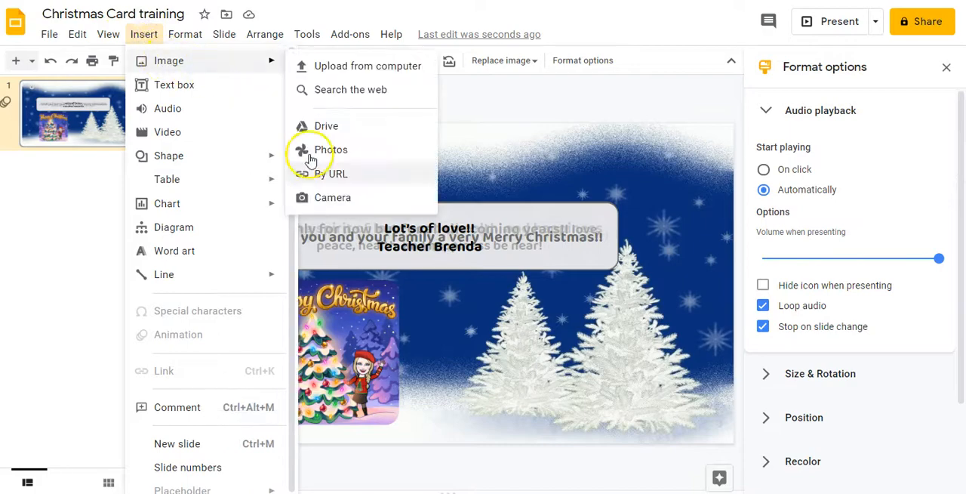
left_click(323, 178)
key("ctrl+v")
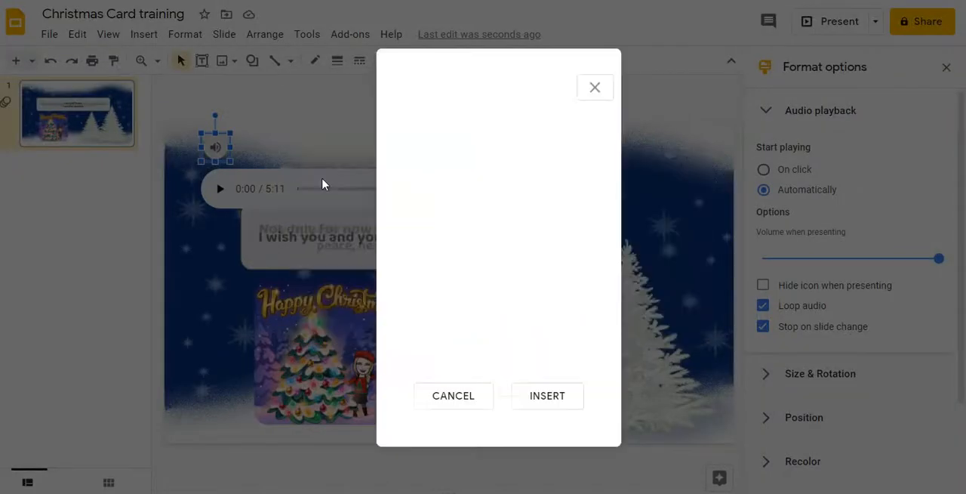
left_click(542, 398)
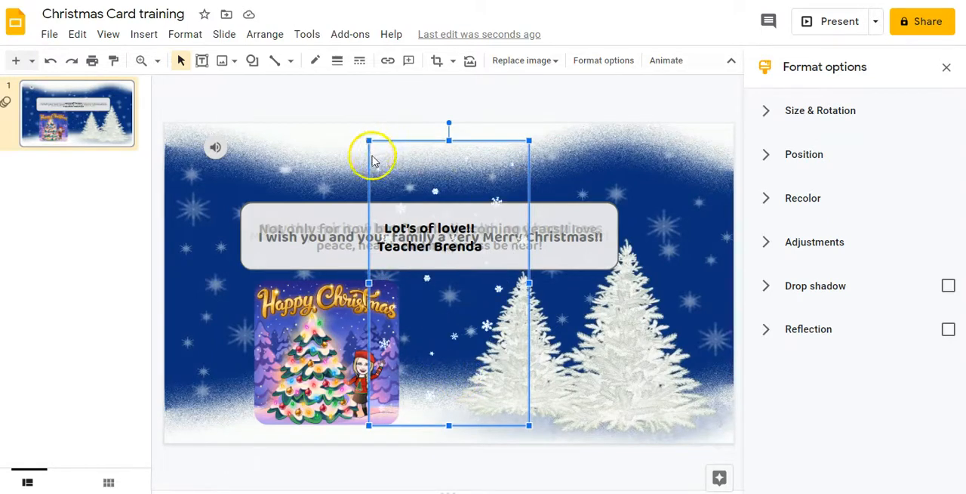
Align the snow image with the slide's upper-left corner, then stretch it to full slide height and about a third of the width.
key("Left")
key("Left")
key("Left")
key("Left")
key("Left")
key("Left")
key("Left")
key("Left")
key("Left")
key("Left")
key("Left")
key("Left")
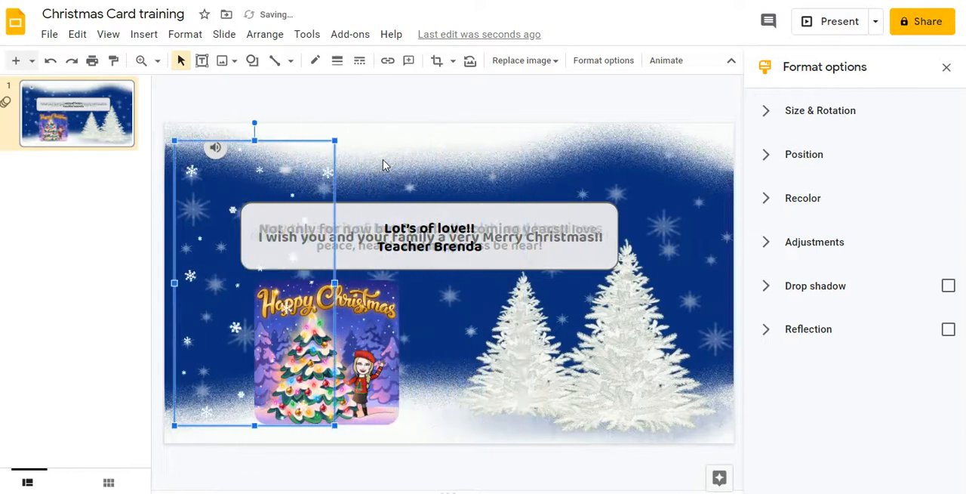
key("Left")
key("Left")
key("Left")
key("Left")
key("Left")
key("Left")
key("Up")
key("Up")
key("Up")
key("Up")
key("Right")
key("Right")
key("Right")
key("Right")
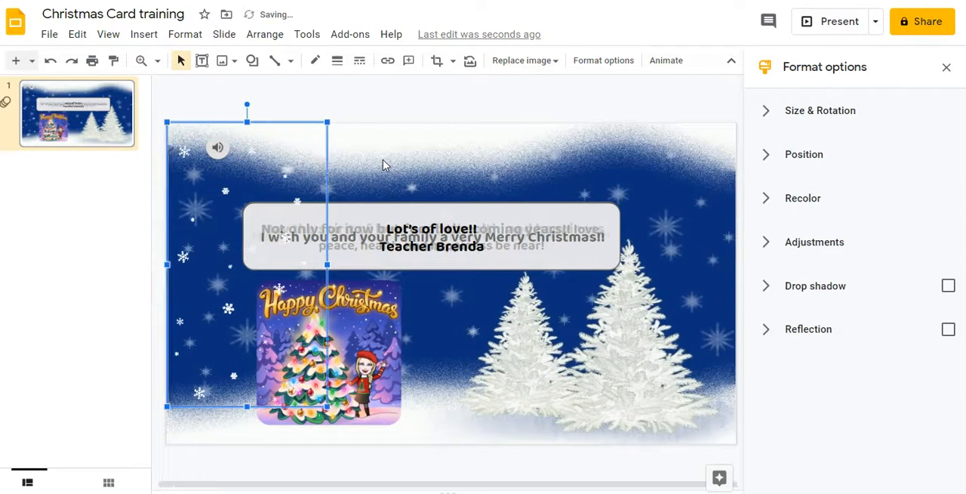
left_click_drag(247, 407, 247, 443)
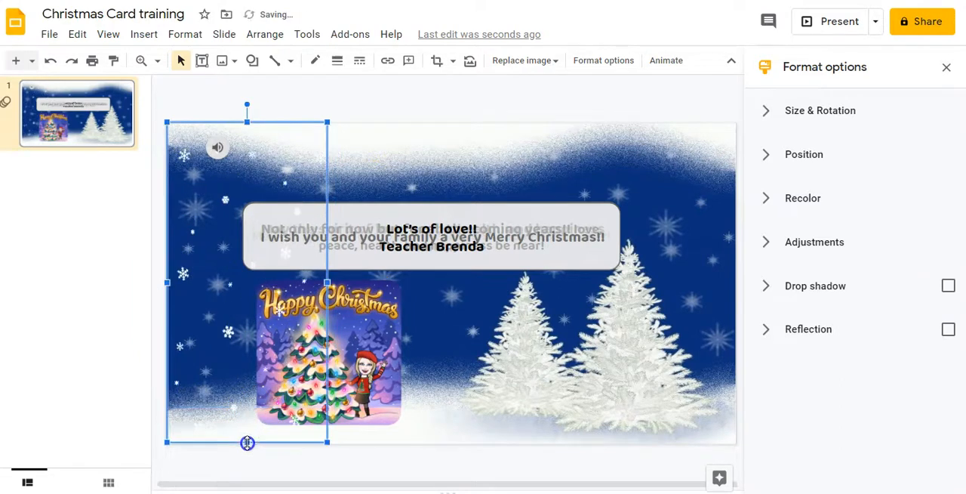
left_click_drag(329, 283, 364, 282)
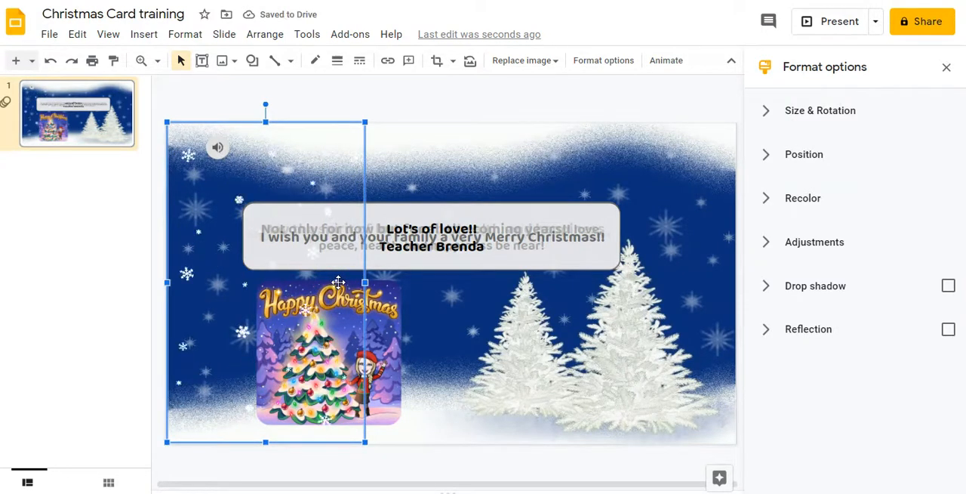
Duplicate the snow image several times and move the topmost copy flush with the slide's upper-right corner.
key("ctrl+d")
key("ctrl+d")
key("ctrl+d")
key("ctrl+d")
key("ctrl+d")
key("Right")
key("Right")
key("Right")
key("Right")
key("Right")
key("Right")
key("Right")
key("Right")
key("Right")
key("Right")
key("Right")
key("Right")
key("Right")
key("Right")
key("Right")
key("Right")
key("Right")
key("Right")
key("Right")
key("Right")
key("Right")
key("Right")
key("Right")
key("Right")
key("Right")
key("Right")
key("Right")
key("Right")
key("Right")
key("Right")
key("Right")
key("Up")
key("Up")
key("Up")
key("Up")
key("Left")
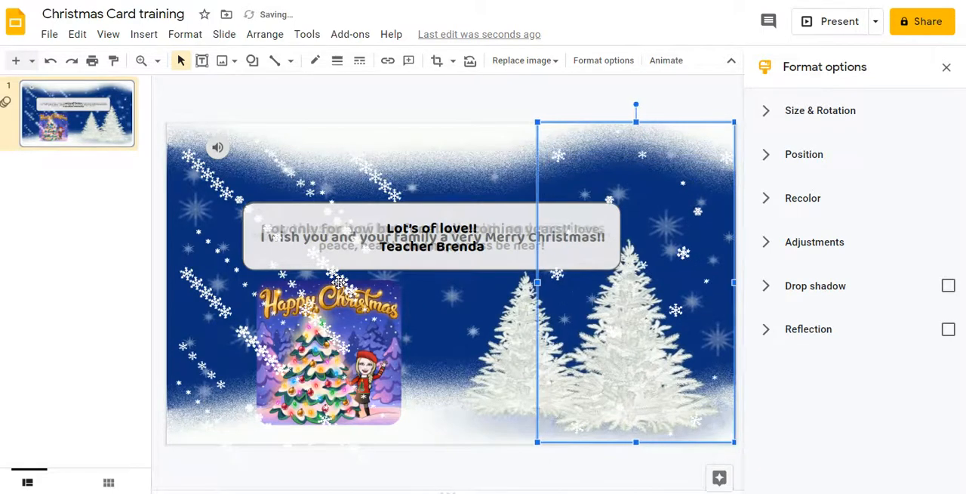
Move another snow copy to the middle of the slide, aligned with its upper edge.
left_click(295, 242)
key("Right")
key("Right")
key("Right")
key("Right")
key("Right")
key("Right")
key("Right")
key("Right")
key("Right")
key("Right")
key("Right")
key("Right")
key("Right")
key("Right")
key("Right")
key("Up")
key("Up")
key("Up")
key("Up")
key("Up")
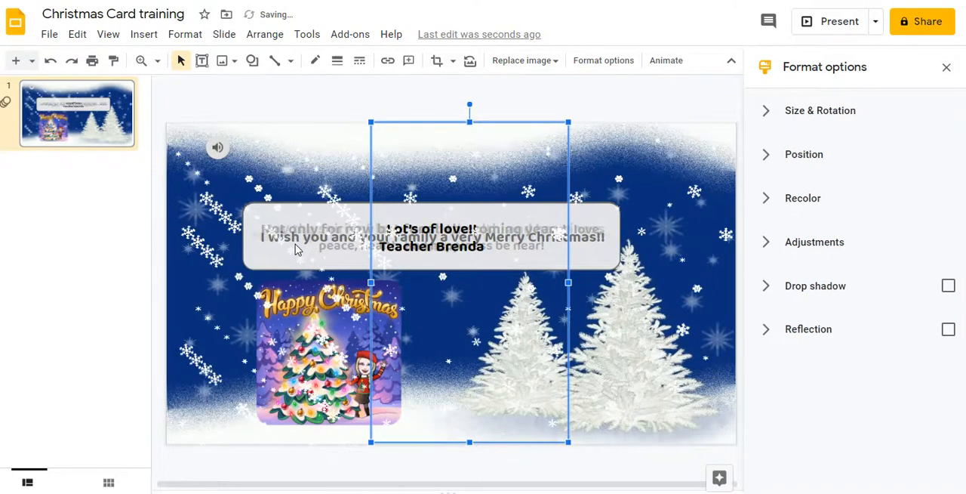
Delete the surplus overlapping snow copies on the slide's left side, keeping only the original there.
left_click(265, 252)
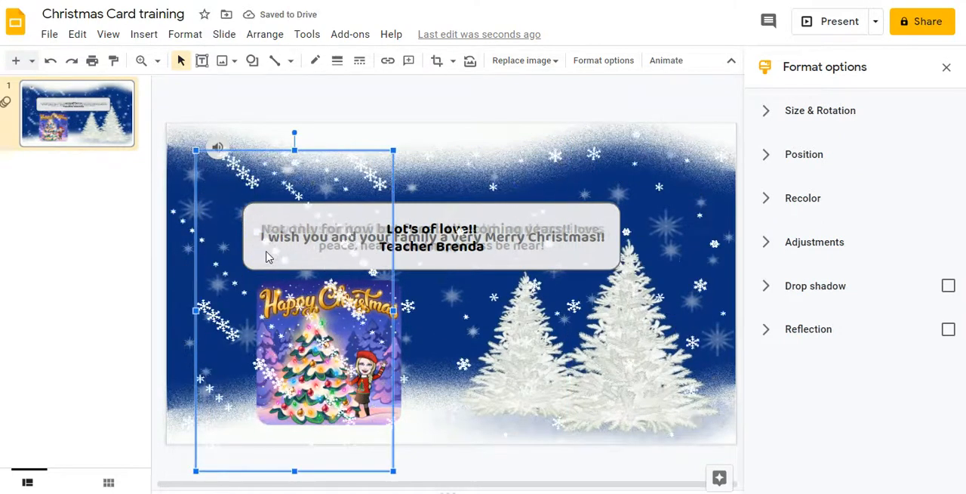
key("Right")
key("Right")
key("Right")
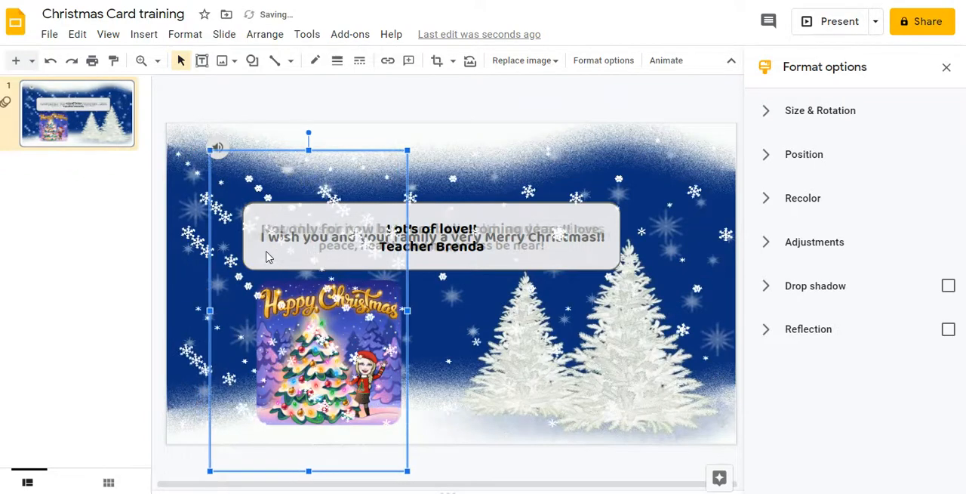
key("Escape")
left_click(266, 255)
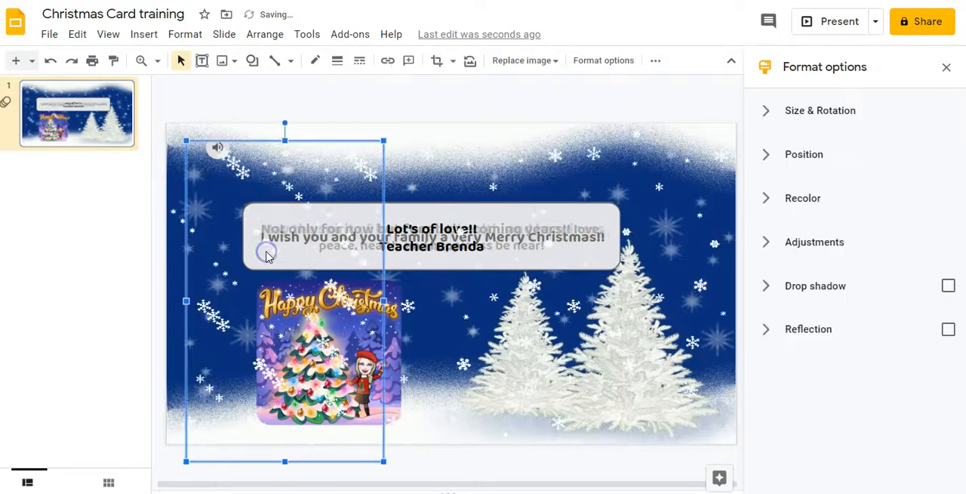
key("Escape")
left_click(282, 193)
key("Escape")
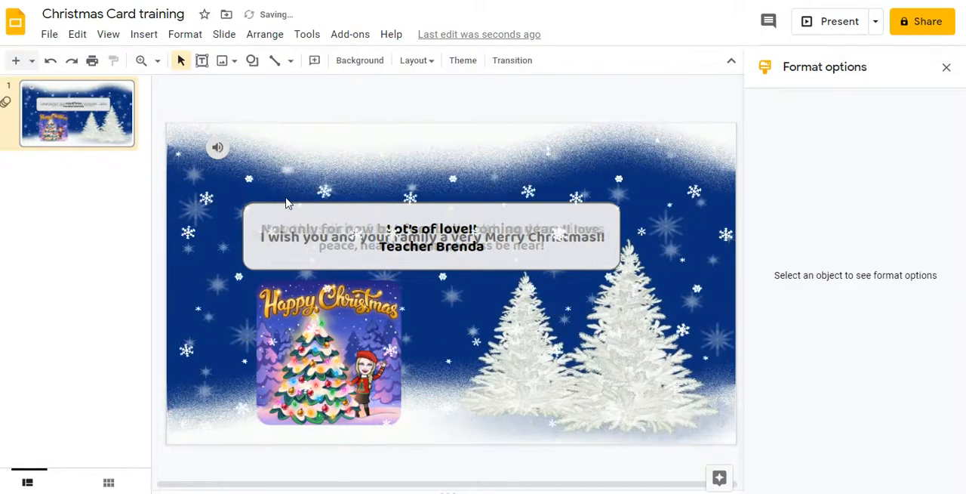
Send the left snow image to the back, behind the greeting text and Christmas picture.
left_click(267, 187)
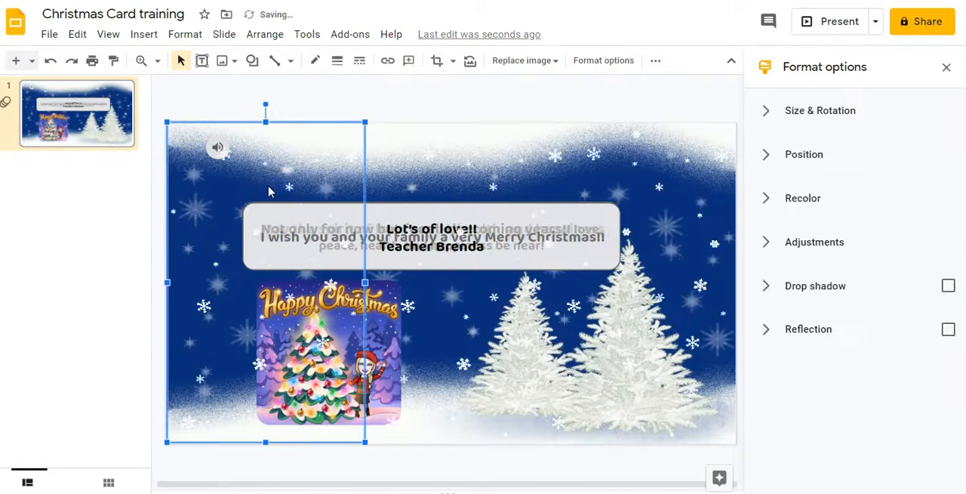
right_click(268, 191)
left_click(307, 226)
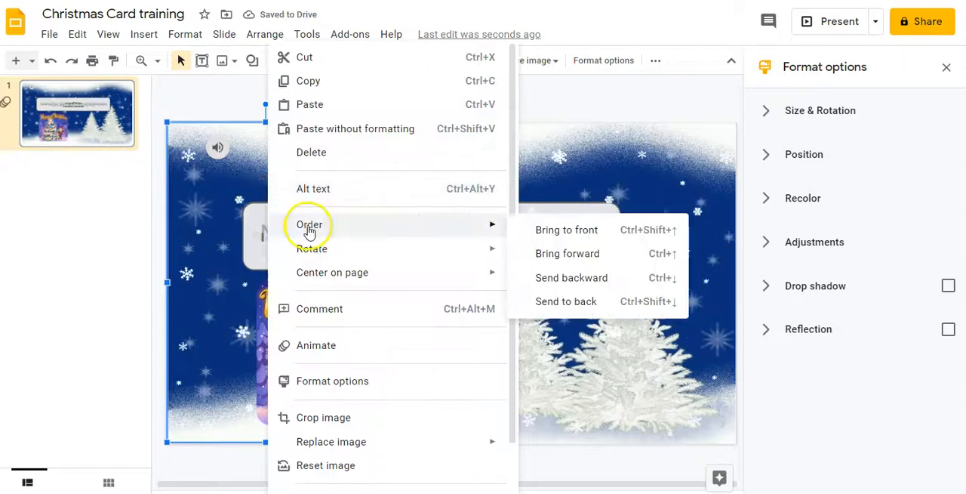
left_click(562, 302)
Send the middle snow image to the back of the slide's objects.
left_click(468, 201)
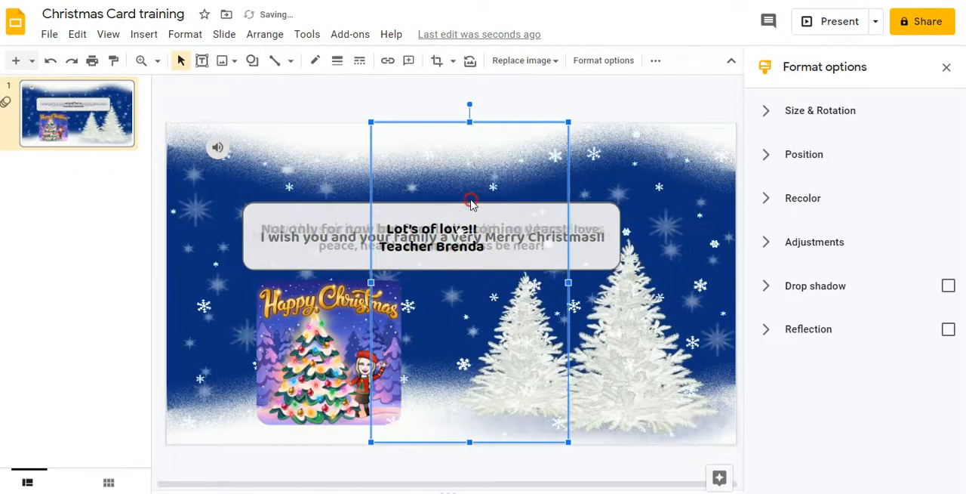
right_click(470, 202)
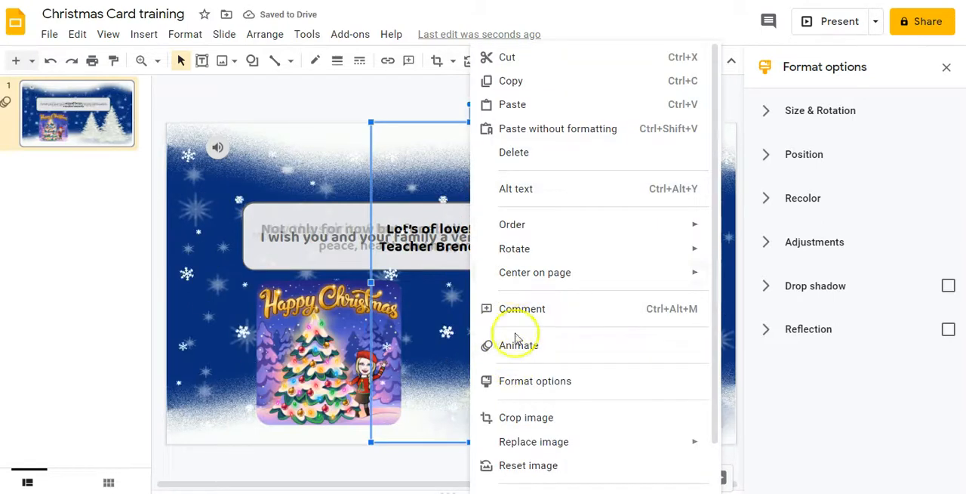
mouse_move(675, 230)
left_click(759, 306)
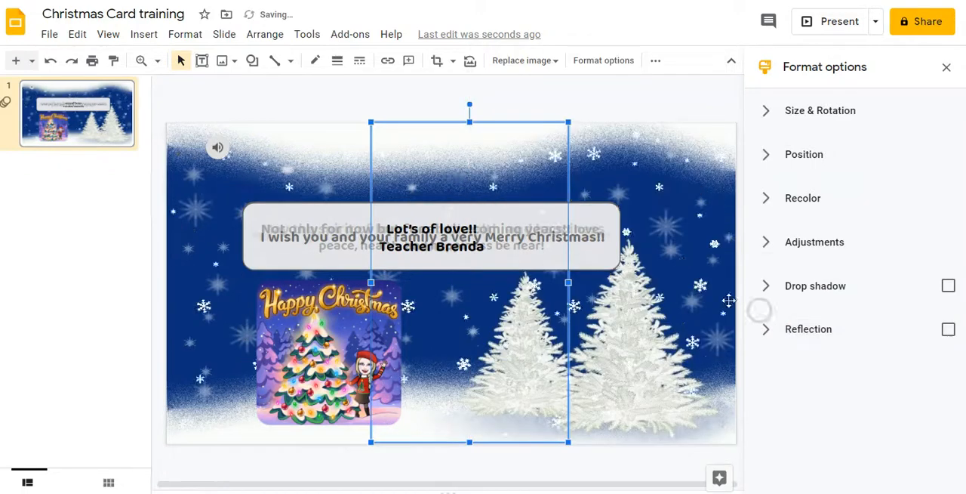
Send the right snow image to the back, behind the message boxes and trees.
left_click(591, 136)
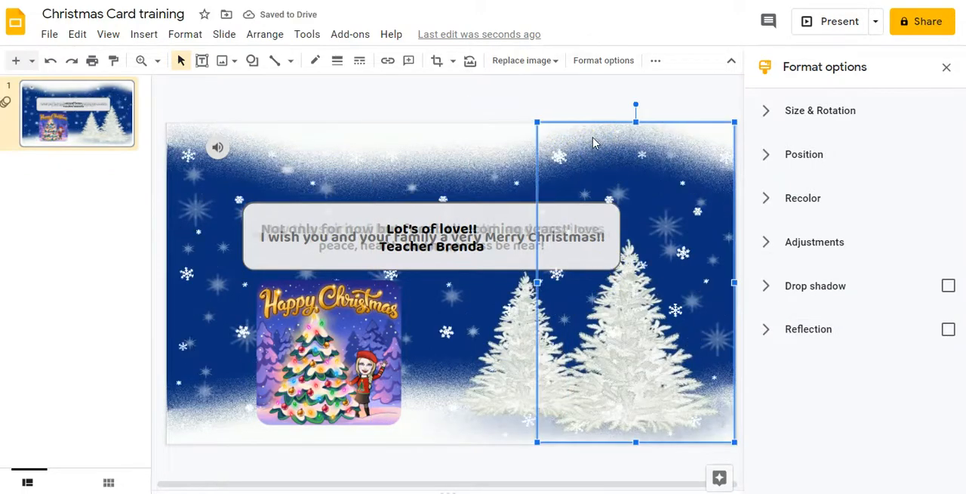
right_click(593, 139)
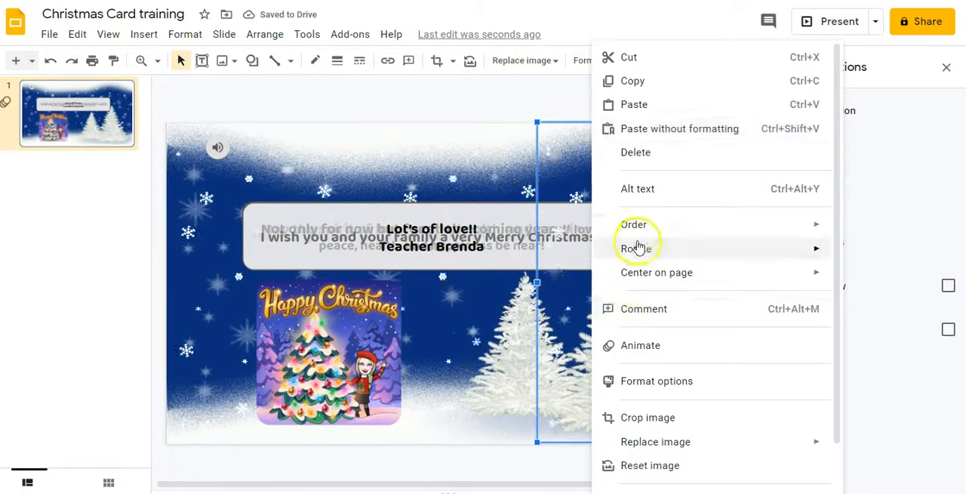
mouse_move(647, 225)
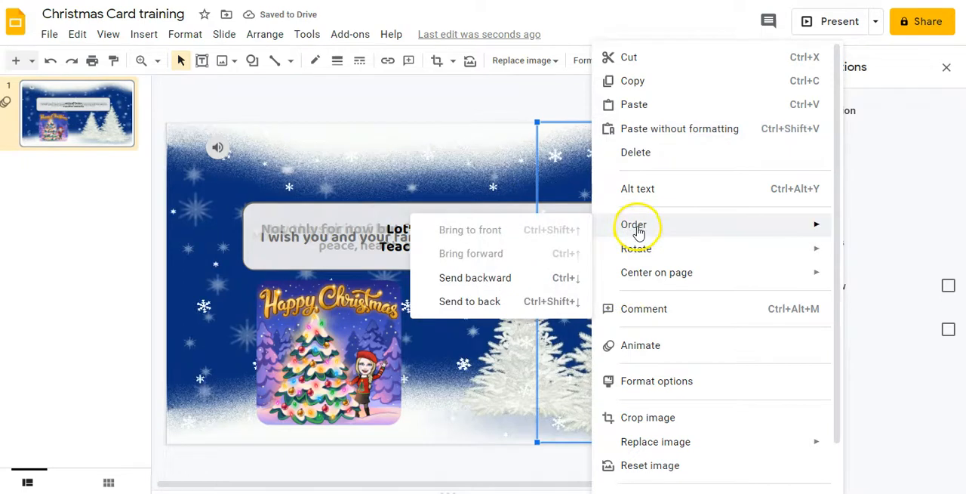
left_click(481, 302)
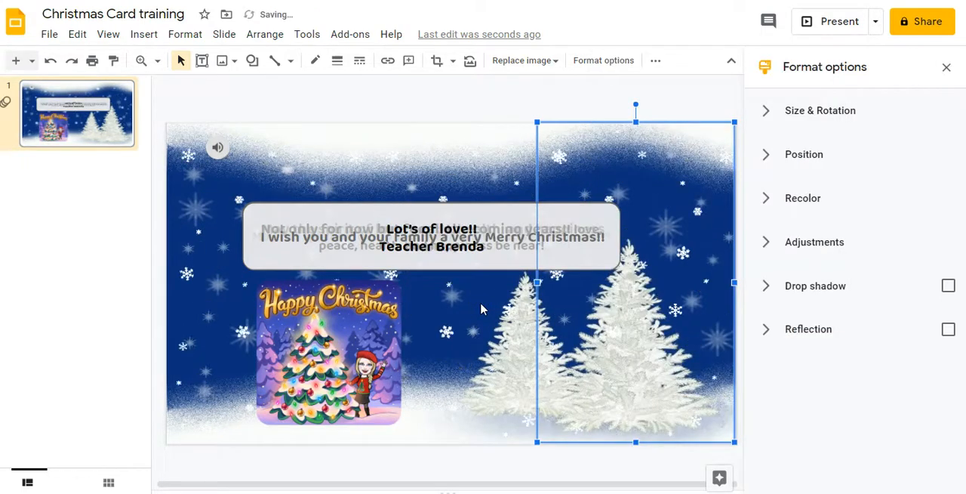
Deselect the images, open the presentation's Publish to the web settings and copy the published link.
left_click(410, 149)
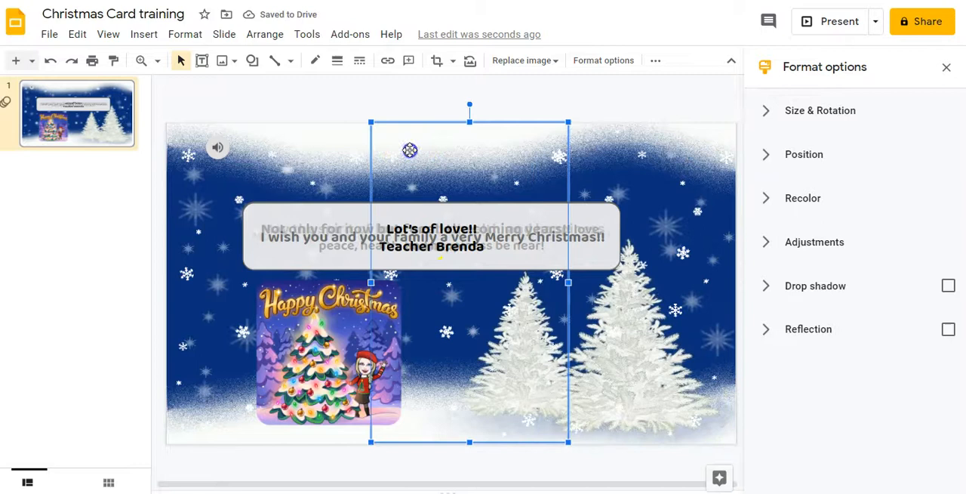
left_click(88, 221)
left_click(53, 36)
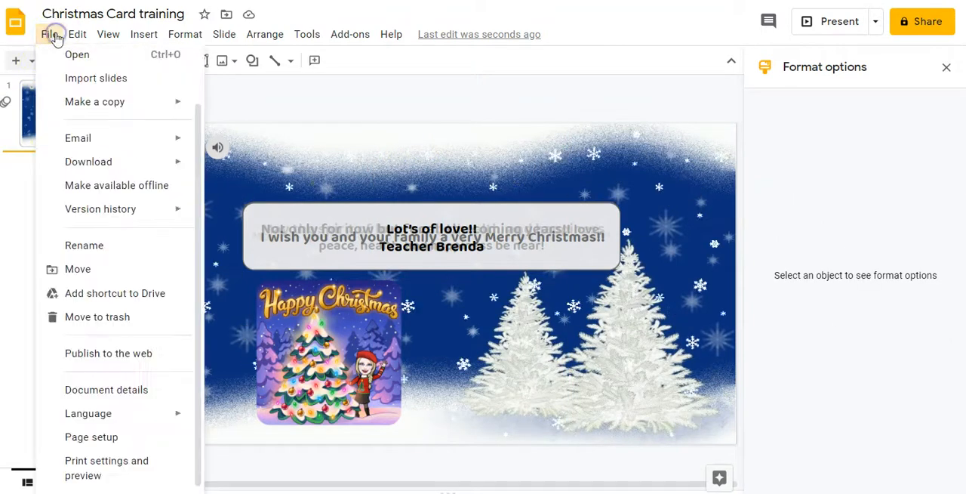
left_click(99, 355)
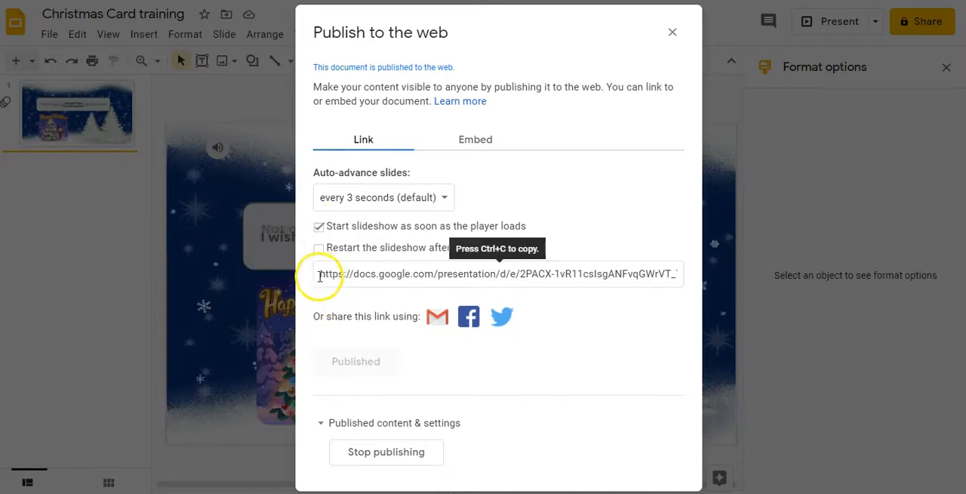
left_click(320, 274)
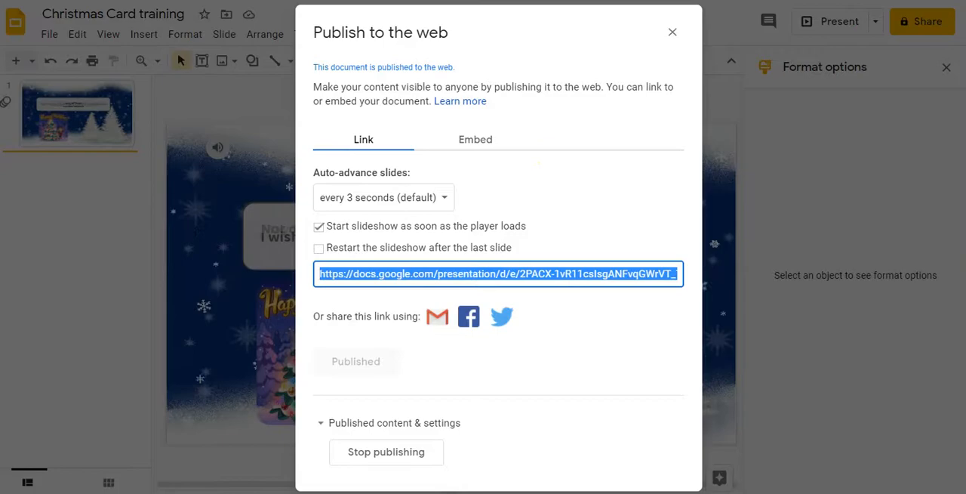
Open the published card link in a new browser tab to preview the animated slideshow.
key("ctrl+t")
key("ctrl+l")
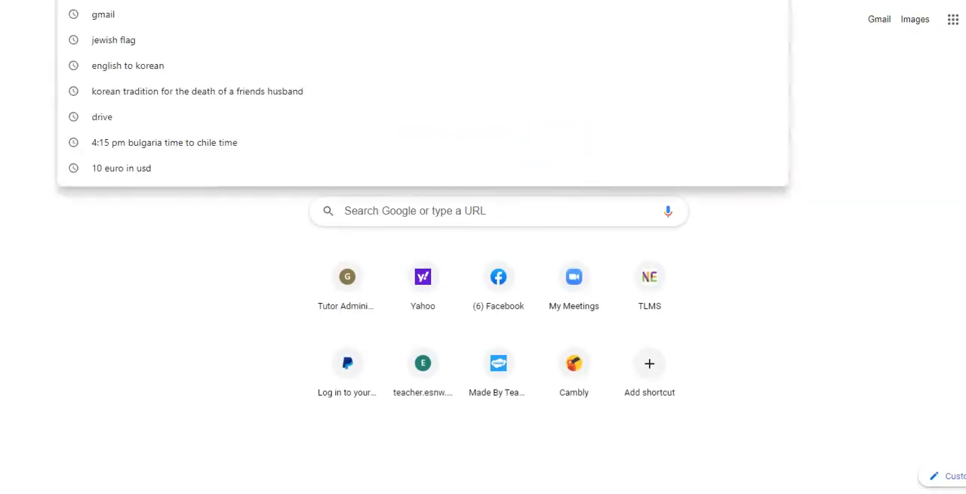
key("ctrl+v")
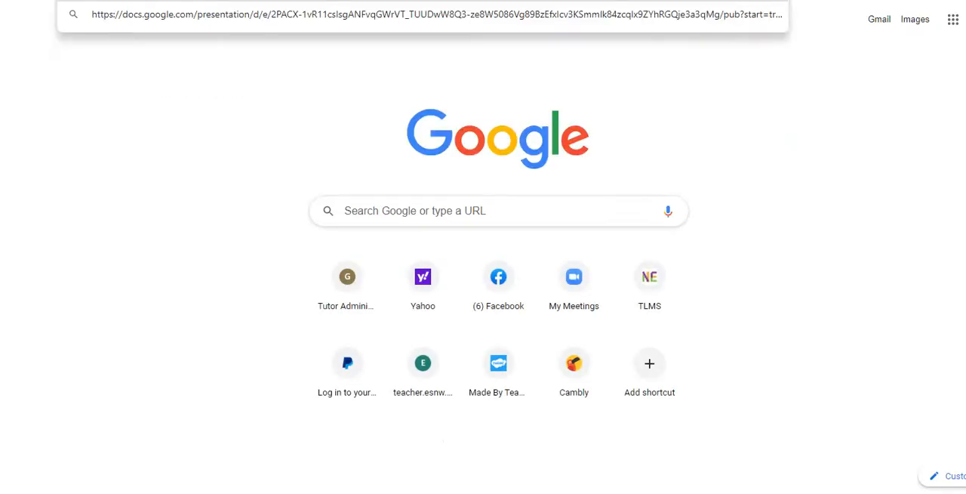
key("Return")
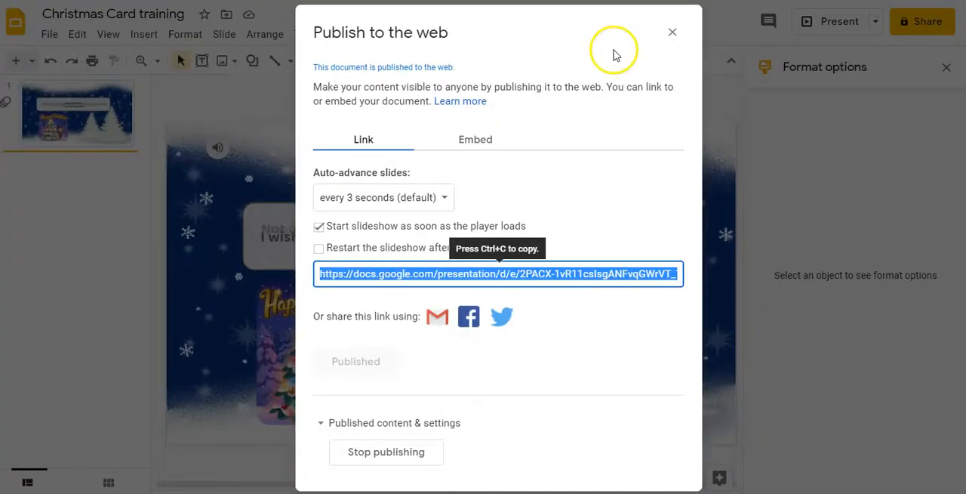
Close the publishing settings and lower the slide audio's presenting volume to about half.
left_click(126, 198)
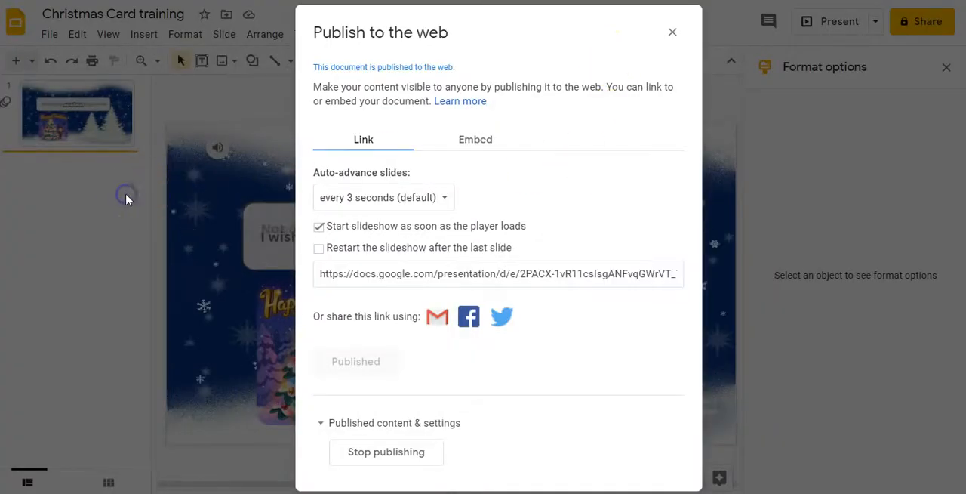
left_click(674, 34)
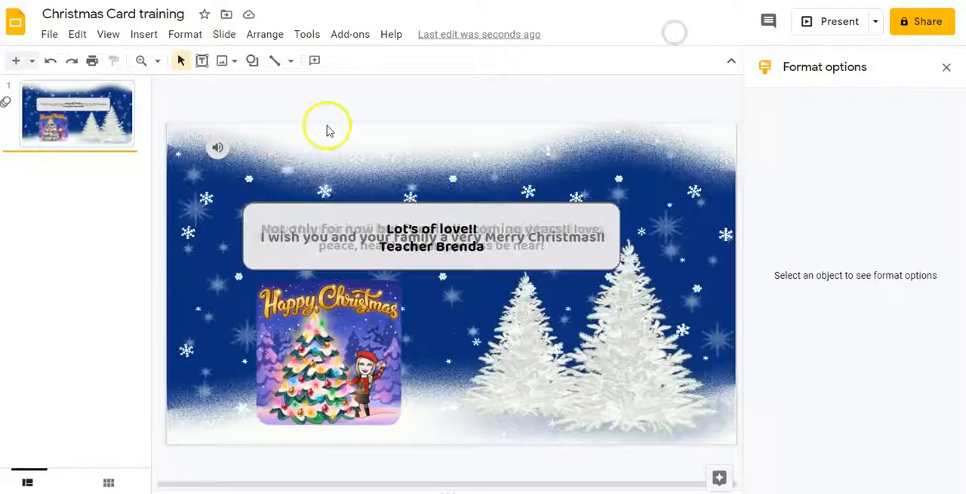
left_click(217, 148)
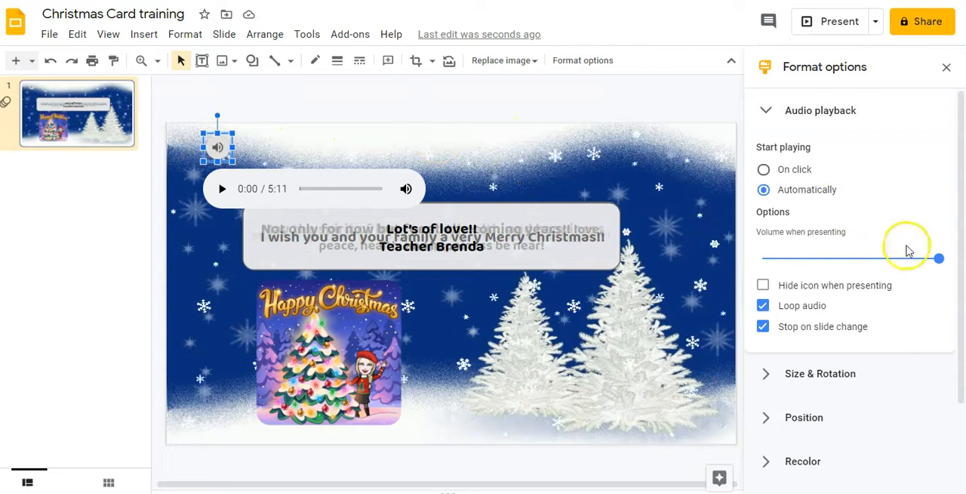
left_click_drag(938, 258, 844, 270)
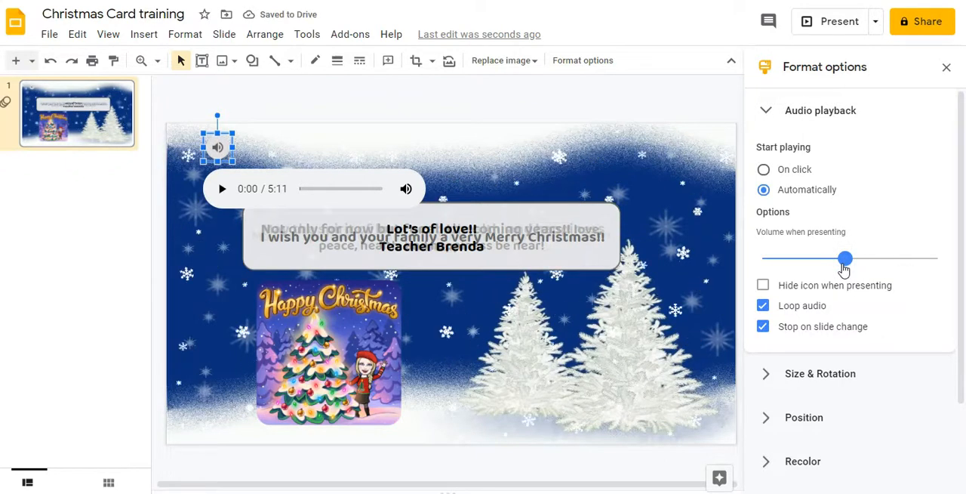
left_click(95, 202)
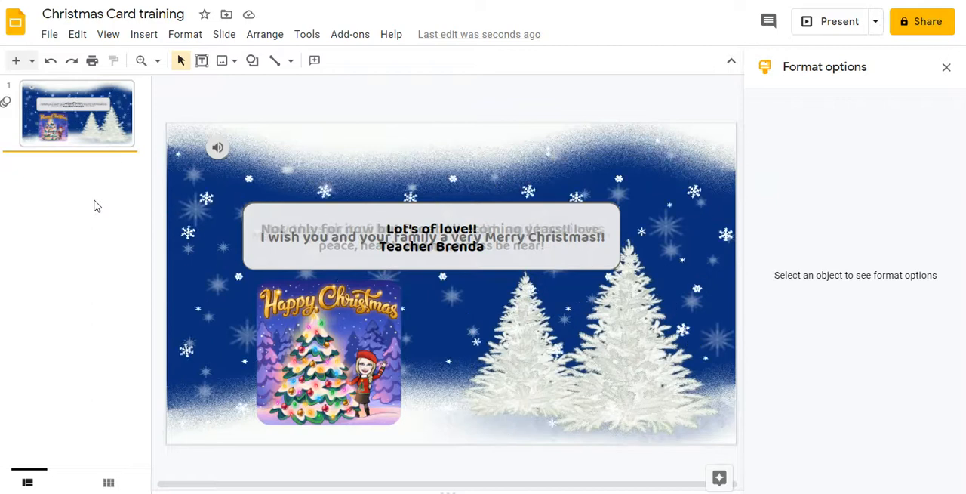
left_click(95, 182)
left_click(86, 140)
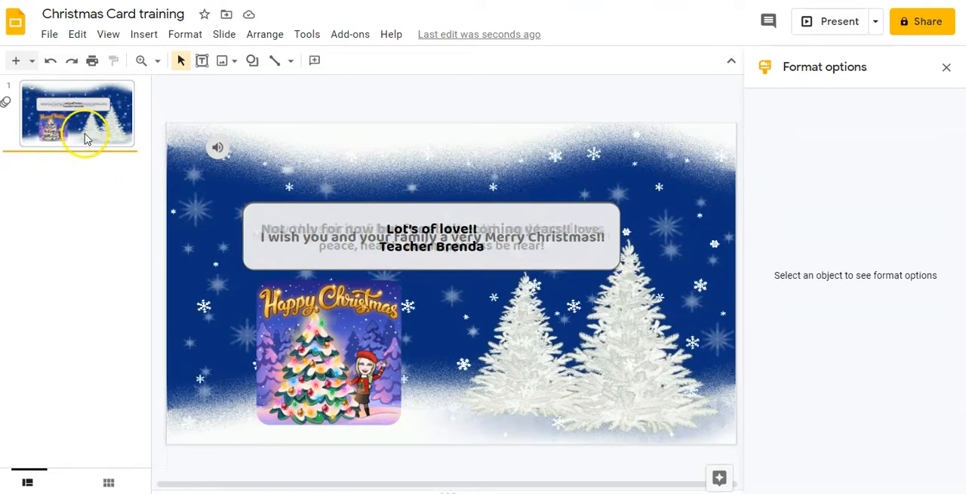